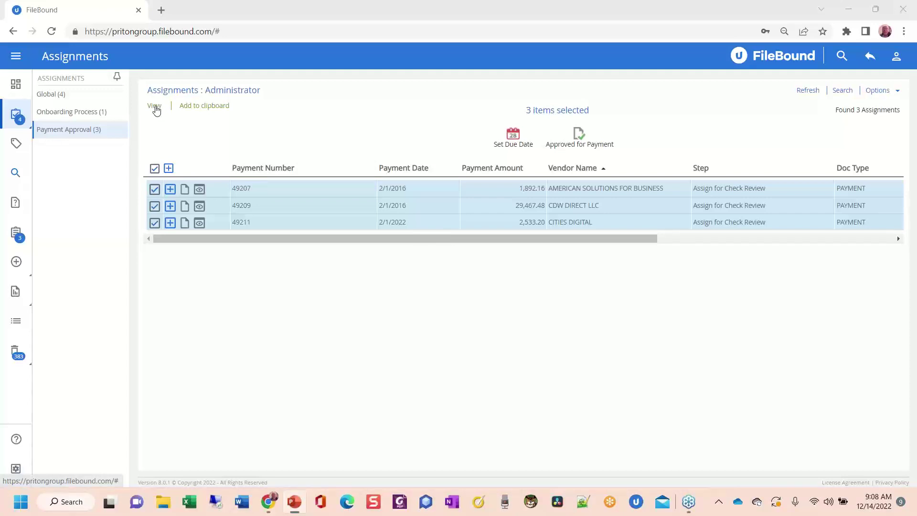
- Open the three selected payment assignments for viewing and reduce the browser page zoom to 75%
{"action": "left_click", "coordinate": [155, 106]}
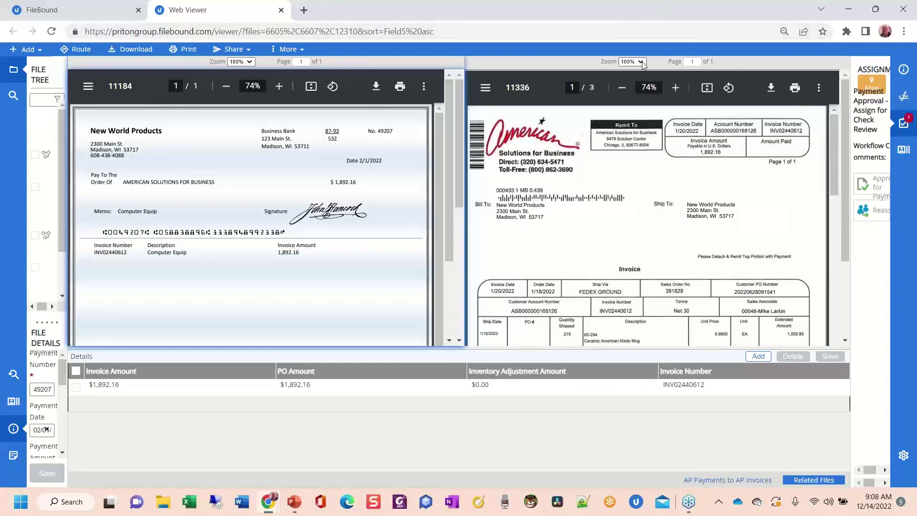
{"action": "left_click", "coordinate": [904, 31]}
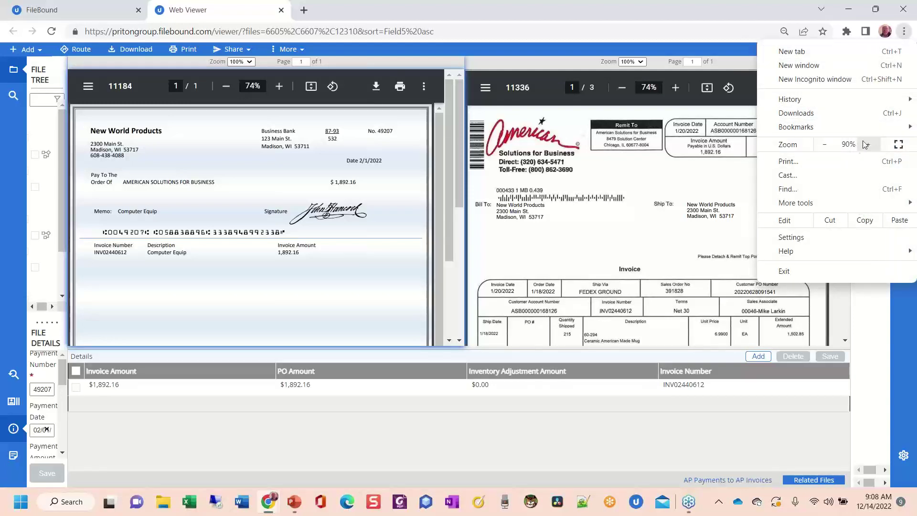
{"action": "left_click", "coordinate": [825, 144]}
{"action": "left_click", "coordinate": [824, 144]}
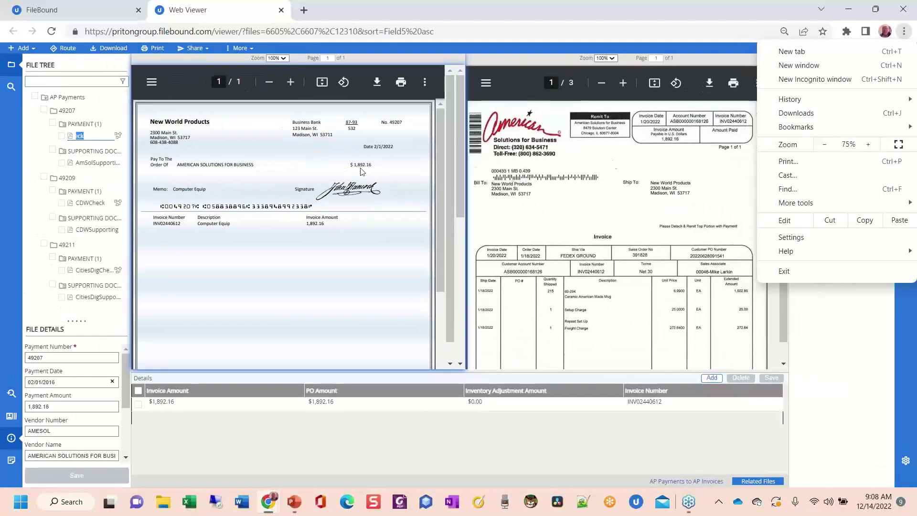
{"action": "left_click", "coordinate": [682, 14]}
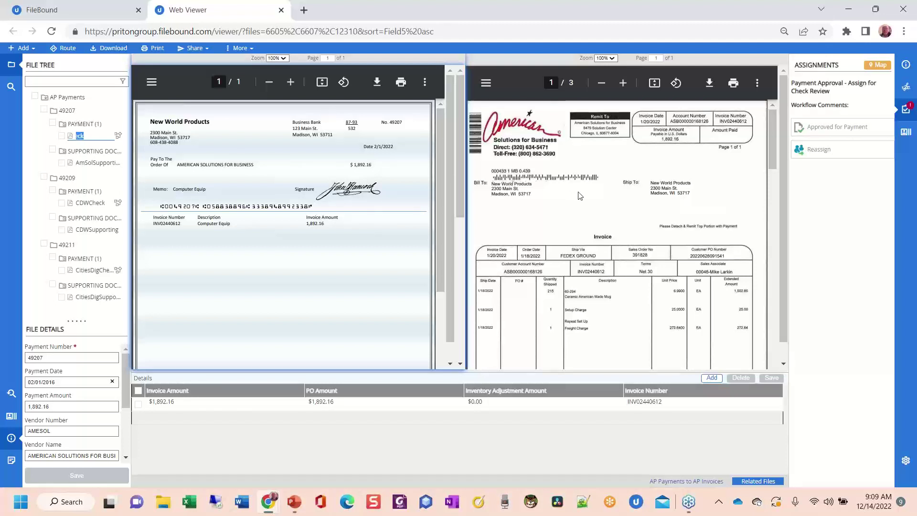
- Examine the invoice, purchase order and packing slip that support the American Solutions for Business check
{"action": "scroll", "coordinate": [579, 196], "scroll_direction": "down", "scroll_amount": 3}
{"action": "scroll", "coordinate": [578, 195], "scroll_direction": "down", "scroll_amount": 10}
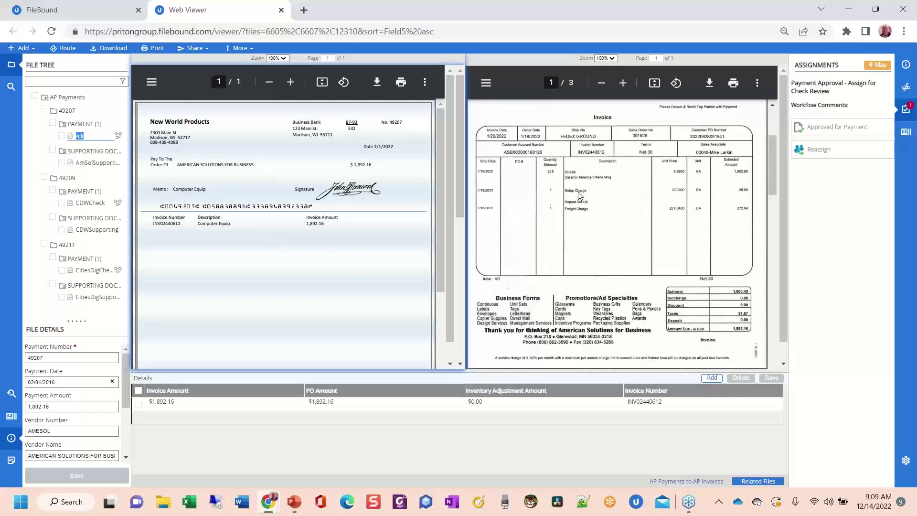
{"action": "scroll", "coordinate": [579, 196], "scroll_direction": "down", "scroll_amount": 10}
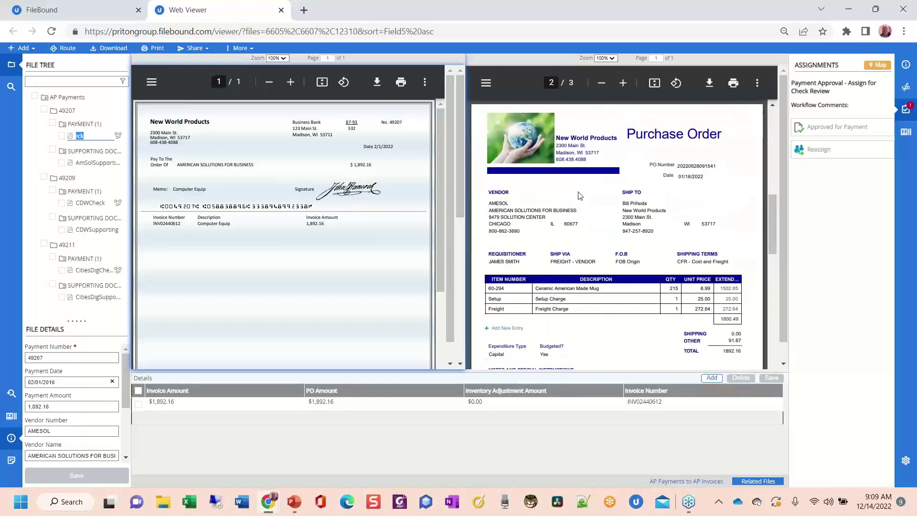
{"action": "scroll", "coordinate": [580, 195], "scroll_direction": "down", "scroll_amount": 10}
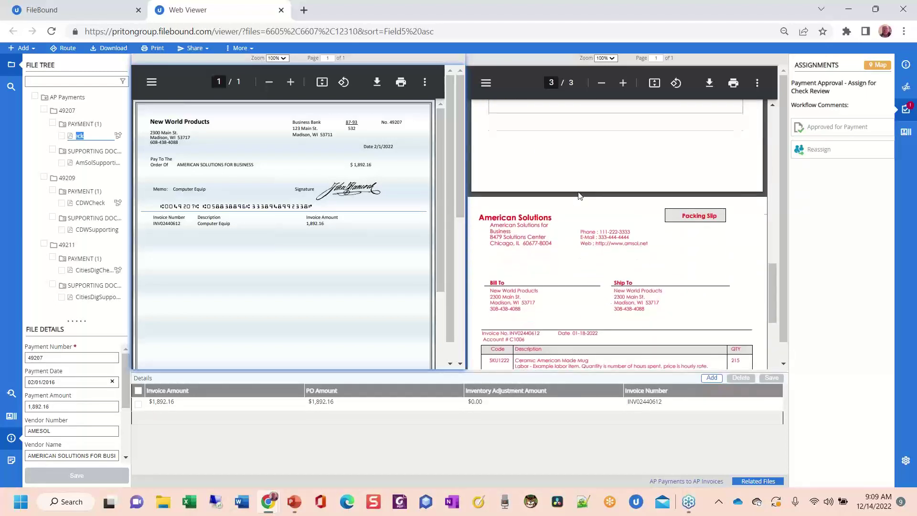
{"action": "scroll", "coordinate": [580, 195], "scroll_direction": "down", "scroll_amount": 3}
{"action": "scroll", "coordinate": [569, 191], "scroll_direction": "up", "scroll_amount": 3}
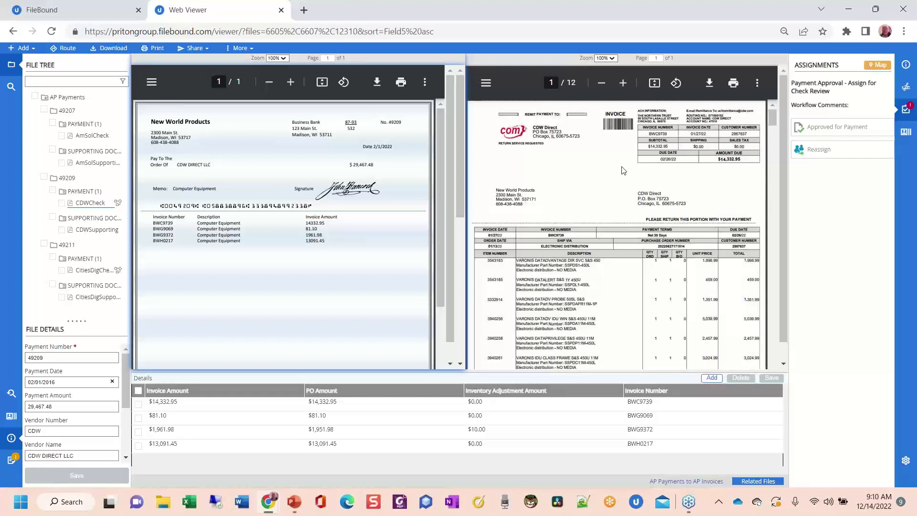
- Compare the first two CDW Direct invoices with their purchase orders and packaging slips against the check's line items
{"action": "scroll", "coordinate": [613, 152], "scroll_direction": "down", "scroll_amount": 3}
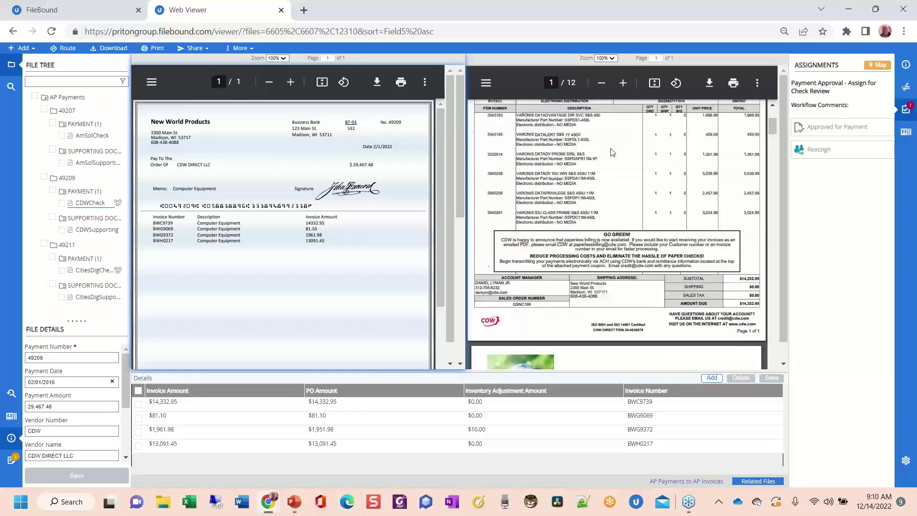
{"action": "scroll", "coordinate": [613, 152], "scroll_direction": "down", "scroll_amount": 7}
{"action": "scroll", "coordinate": [613, 153], "scroll_direction": "up", "scroll_amount": 3}
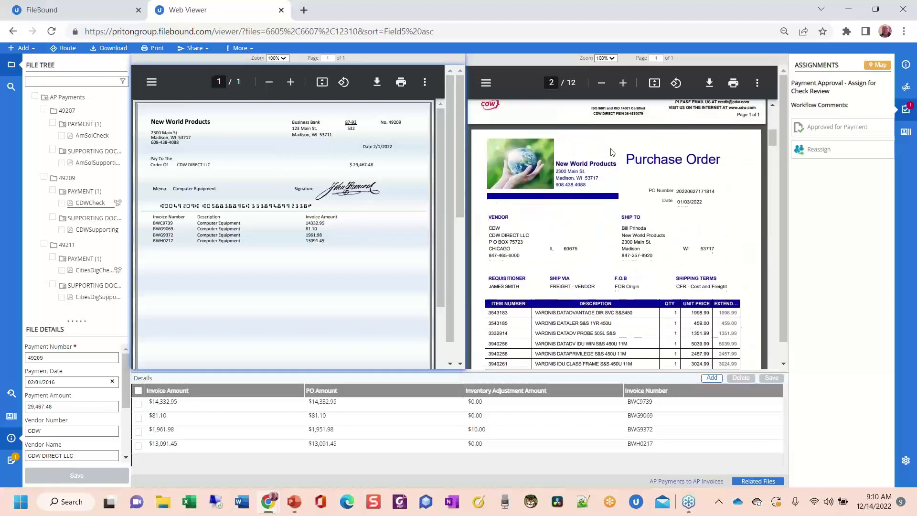
{"action": "scroll", "coordinate": [611, 152], "scroll_direction": "down", "scroll_amount": 8}
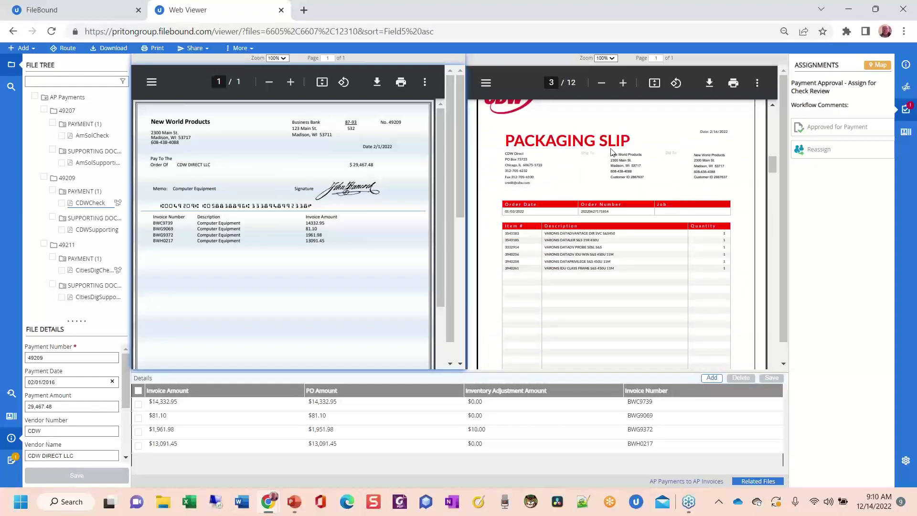
{"action": "scroll", "coordinate": [613, 152], "scroll_direction": "down", "scroll_amount": 8}
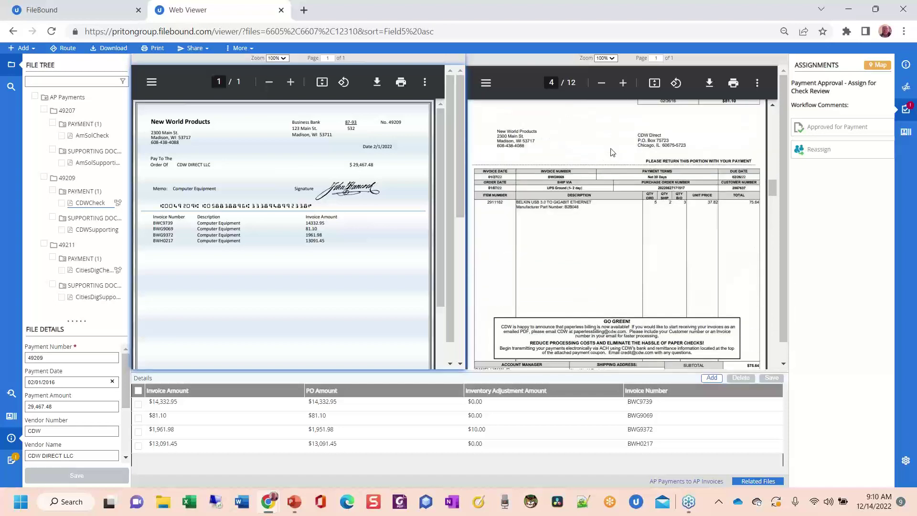
{"action": "scroll", "coordinate": [609, 153], "scroll_direction": "up", "scroll_amount": 2}
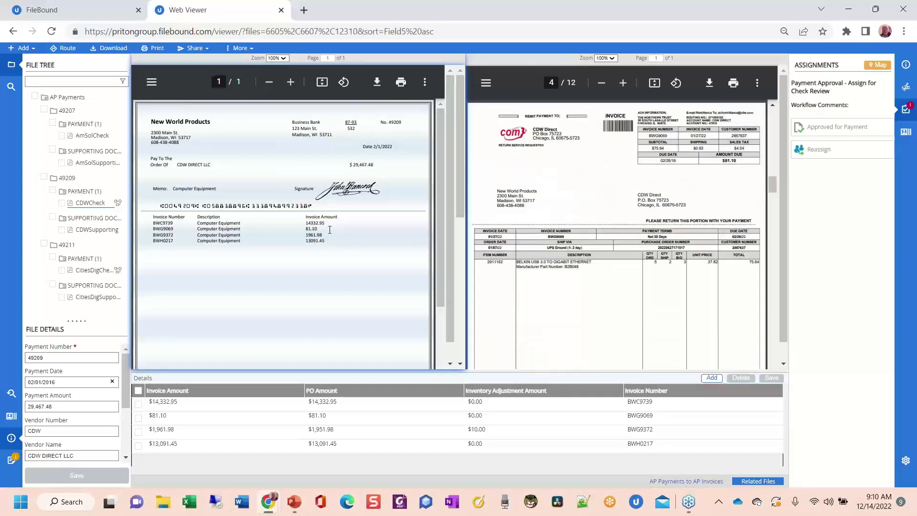
{"action": "scroll", "coordinate": [600, 170], "scroll_direction": "down", "scroll_amount": 10}
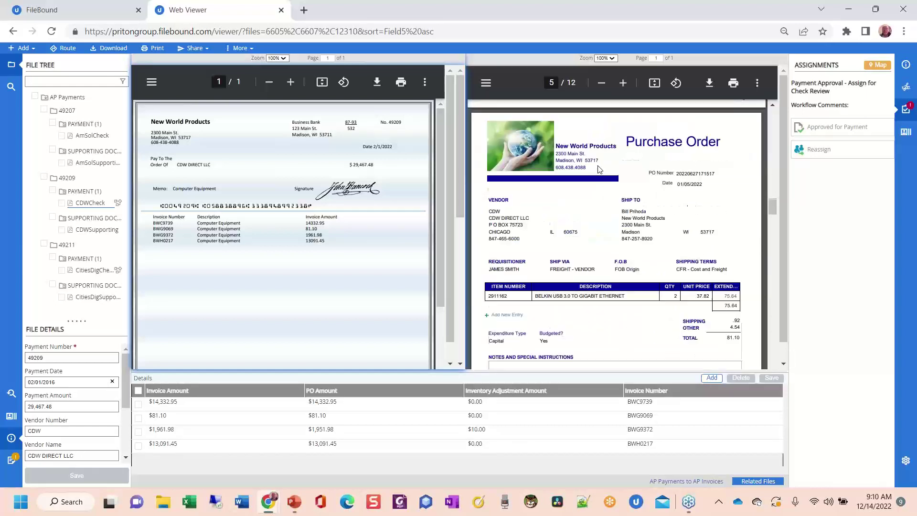
{"action": "scroll", "coordinate": [600, 169], "scroll_direction": "down", "scroll_amount": 8}
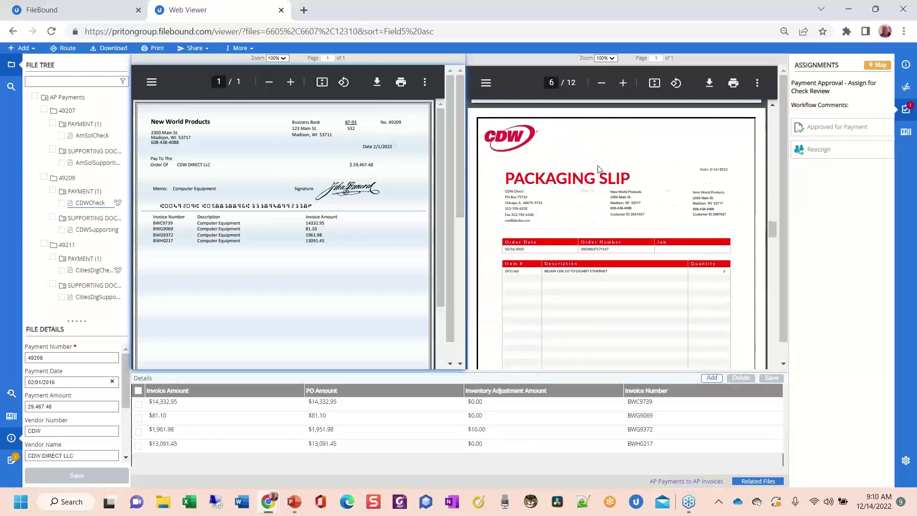
{"action": "scroll", "coordinate": [599, 169], "scroll_direction": "down", "scroll_amount": 1}
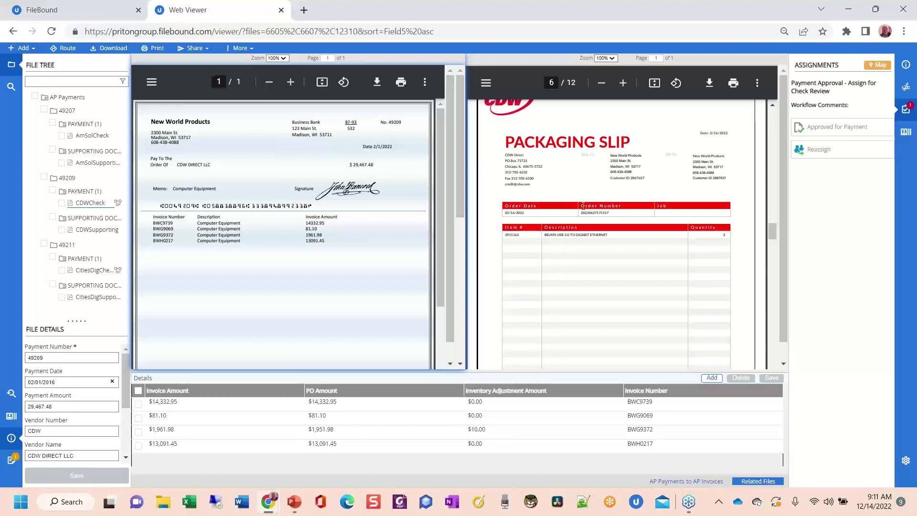
- Check the third CDW Direct invoice against its purchase order and packaging slip, and mark the CDW payment as Approved for Payment
{"action": "scroll", "coordinate": [610, 181], "scroll_direction": "down", "scroll_amount": 10}
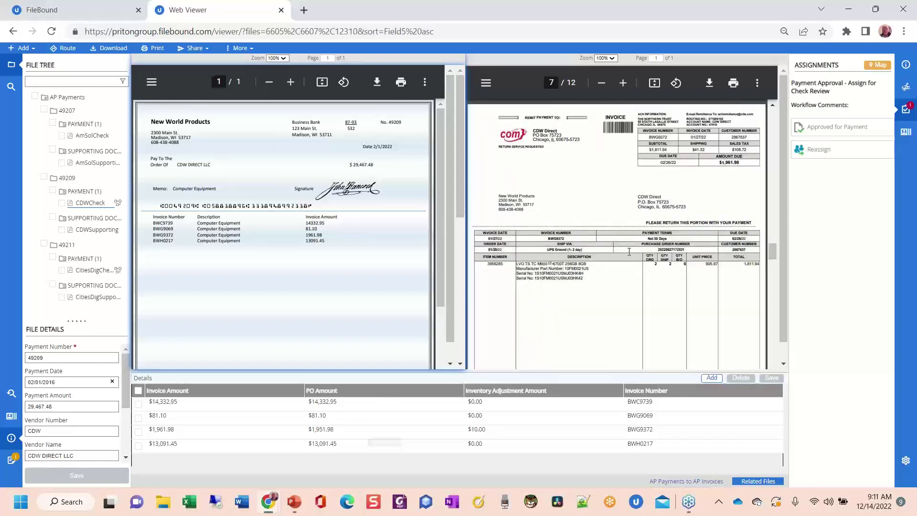
{"action": "scroll", "coordinate": [649, 232], "scroll_direction": "down", "scroll_amount": 1}
{"action": "scroll", "coordinate": [648, 233], "scroll_direction": "down", "scroll_amount": 2}
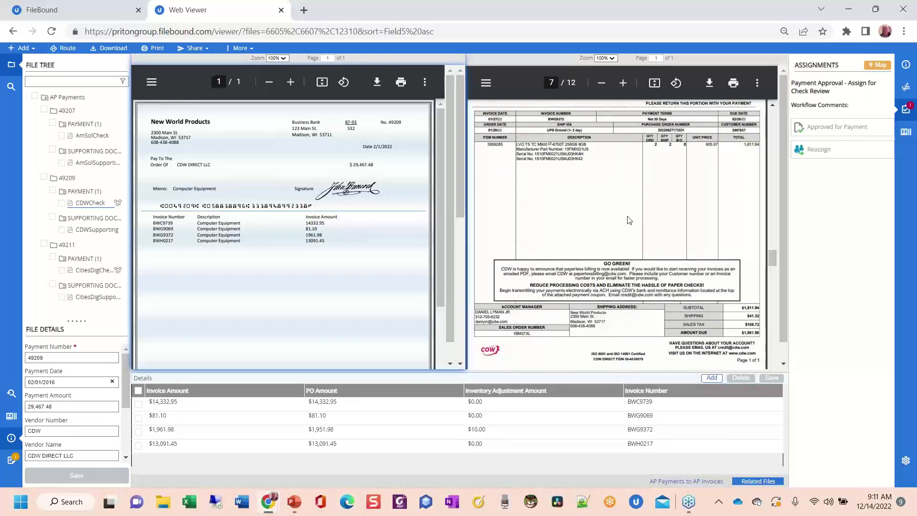
{"action": "scroll", "coordinate": [629, 220], "scroll_direction": "down", "scroll_amount": 10}
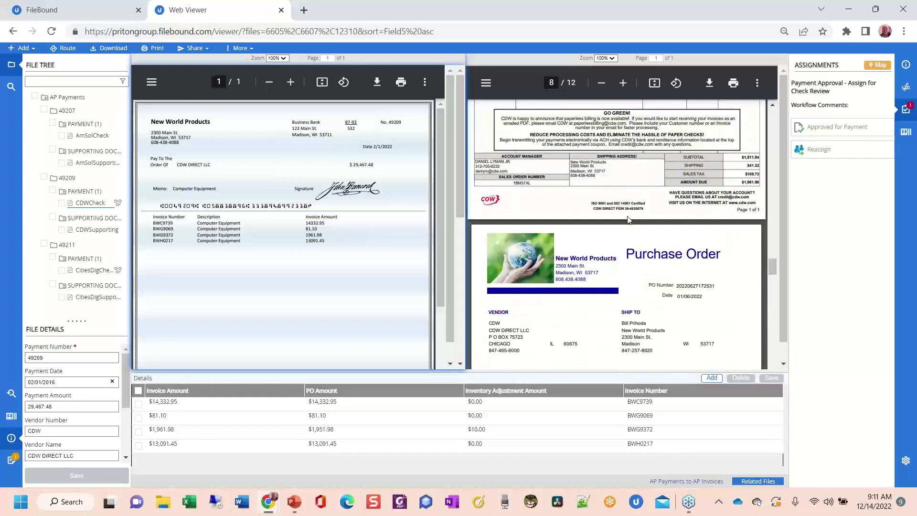
{"action": "scroll", "coordinate": [629, 221], "scroll_direction": "down", "scroll_amount": 5}
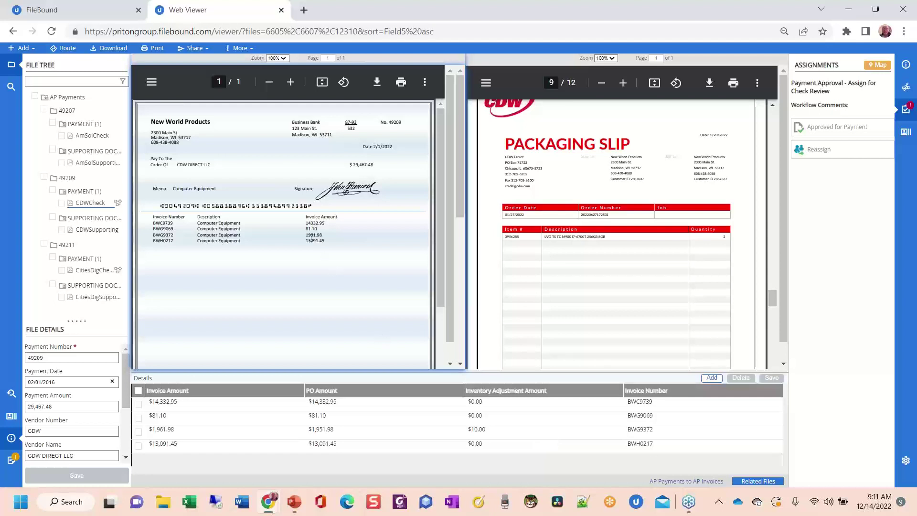
{"action": "left_click", "coordinate": [837, 127]}
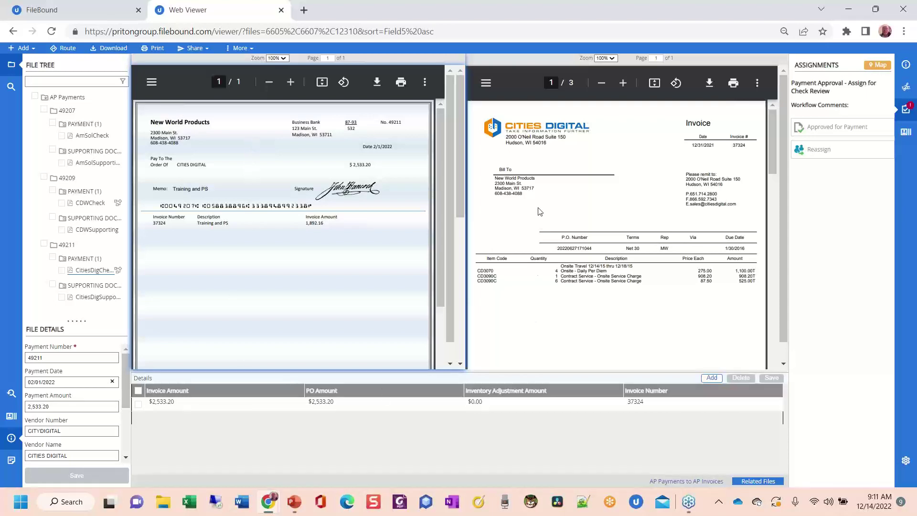
- Check the Cities Digital invoice against its purchase order and mark that payment as Approved for Payment
{"action": "scroll", "coordinate": [540, 216], "scroll_direction": "down", "scroll_amount": 10}
{"action": "scroll", "coordinate": [538, 207], "scroll_direction": "down", "scroll_amount": 3}
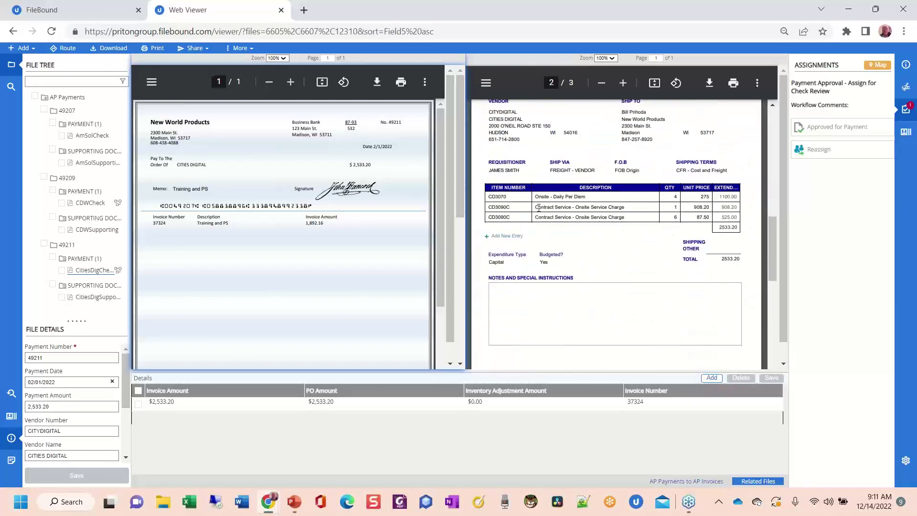
{"action": "left_click", "coordinate": [835, 135]}
- Close the Web Viewer, refresh the Payment Approval assignments list, and switch to PowerPoint
{"action": "left_click", "coordinate": [281, 10]}
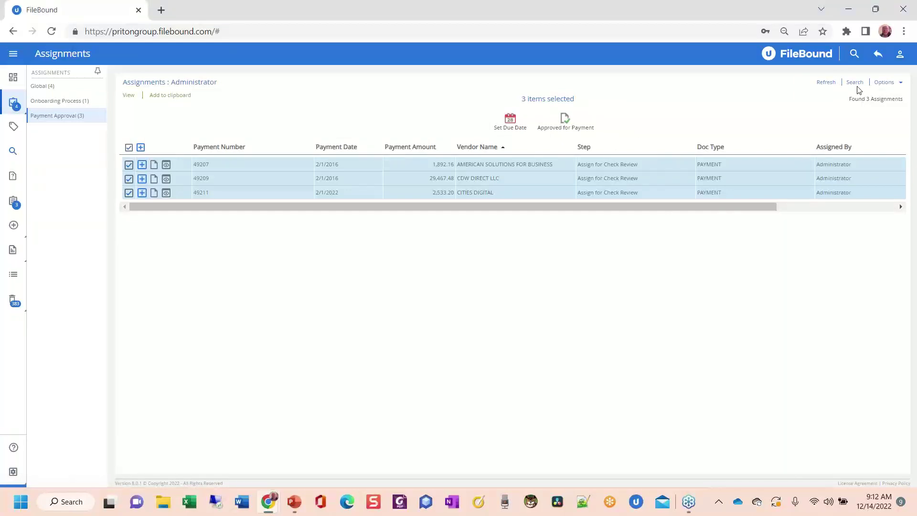
{"action": "left_click", "coordinate": [832, 85]}
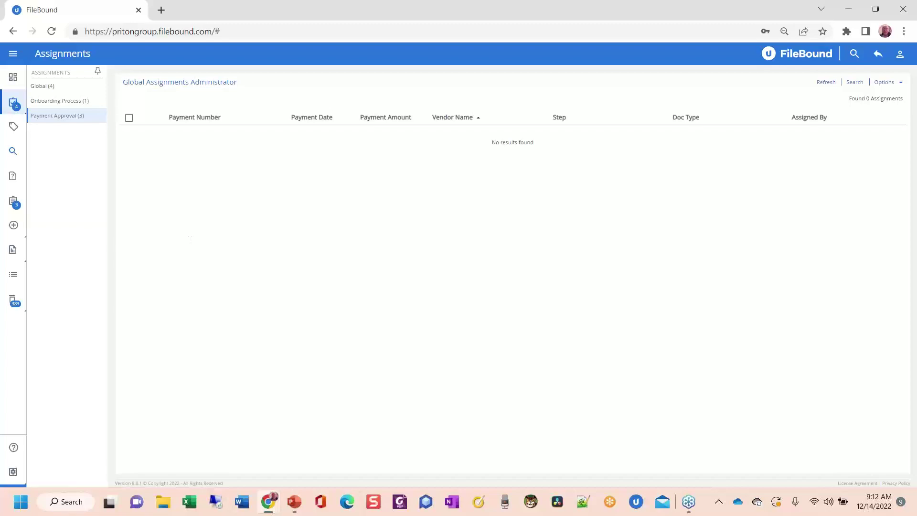
{"action": "key", "text": "alt+Tab"}
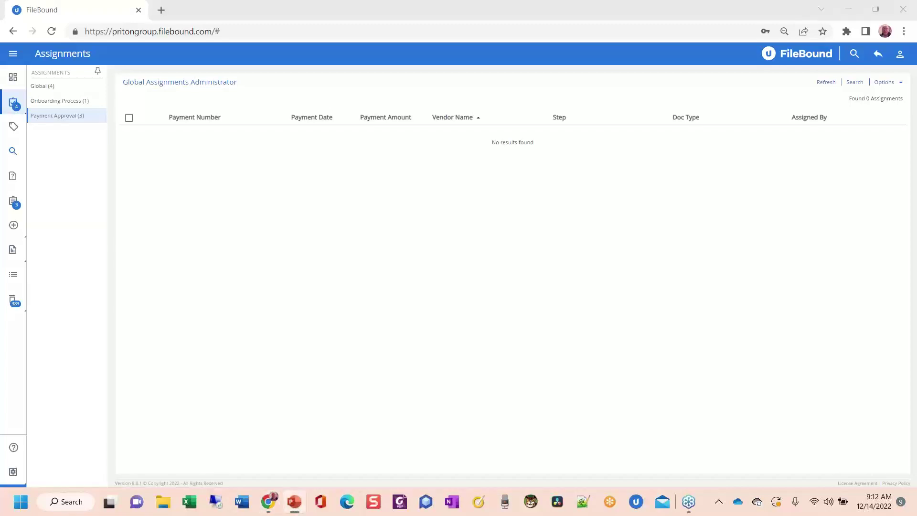